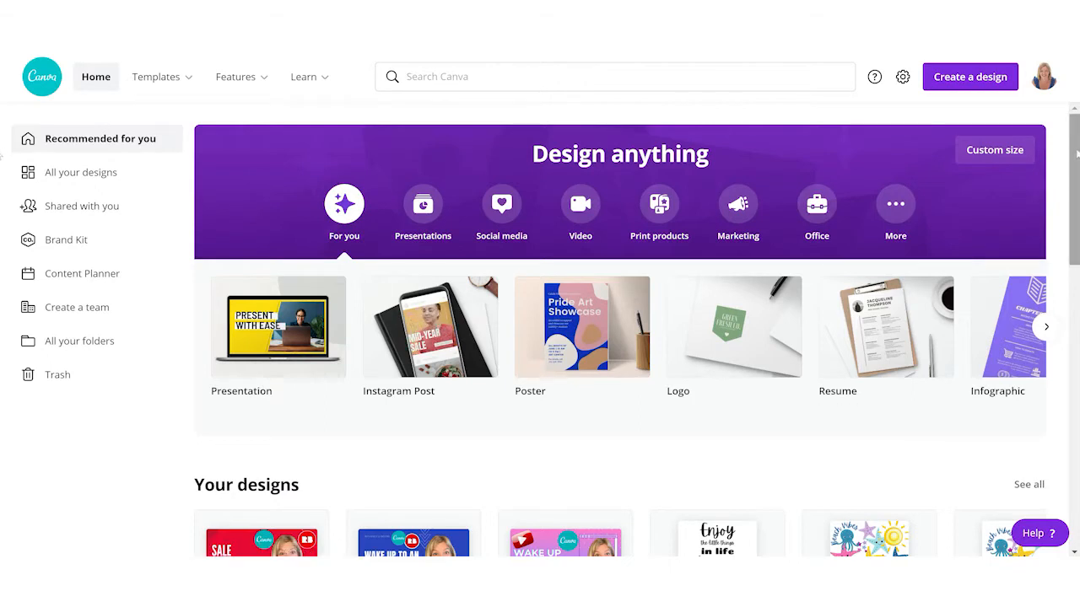
# Search for "youtube" and list the YouTube Thumbnail templates.
pyautogui.scroll(-1, 1076, 188)
pyautogui.scroll(-2, 1076, 187)
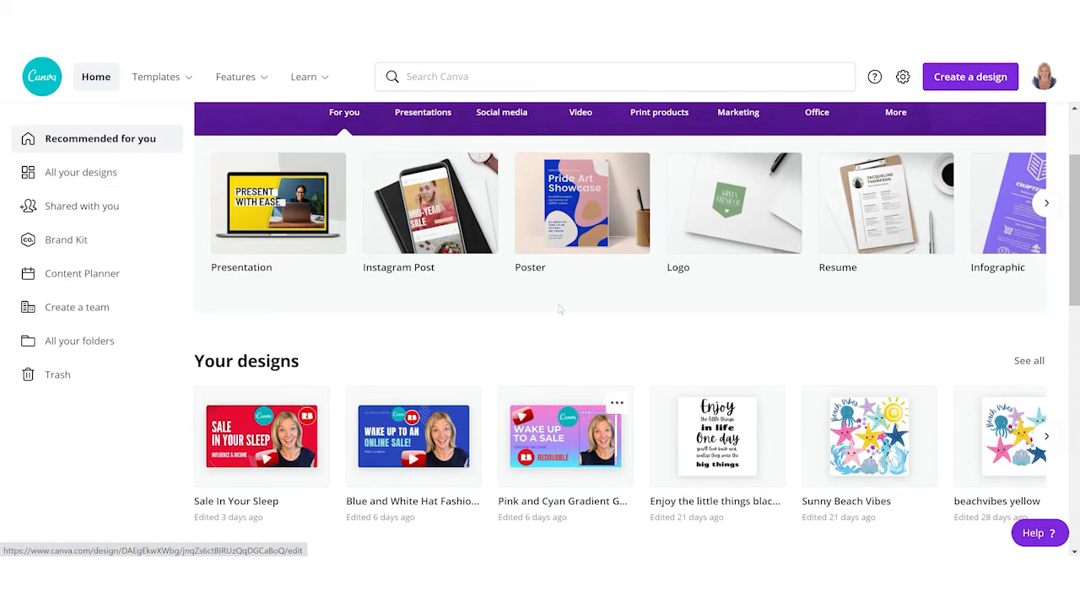
pyautogui.click(447, 76)
pyautogui.write('youtube')
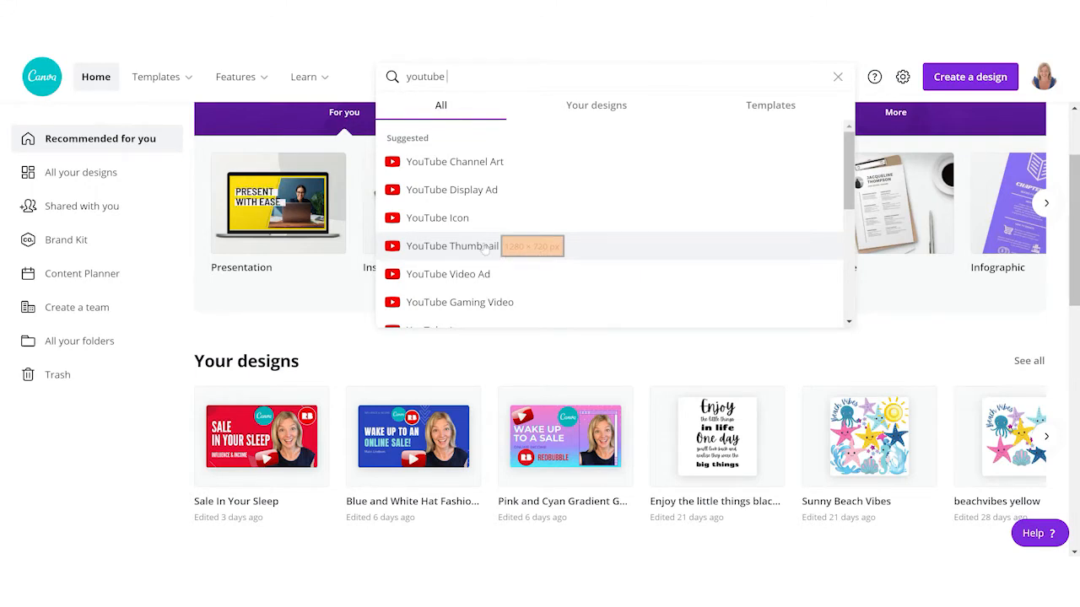
pyautogui.click(485, 246)
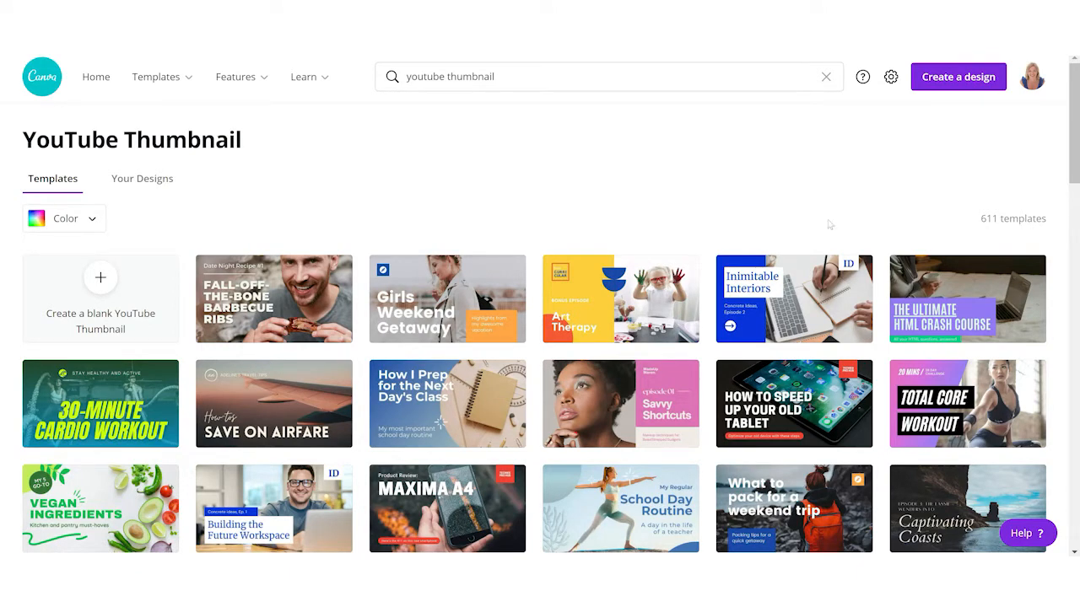
# Find the orange "Easy Morning Makeup Tutorial" design among the YouTube thumbnail templates and open it for editing.
pyautogui.scroll(-1, 2, 171)
pyautogui.scroll(-3, 2, 187)
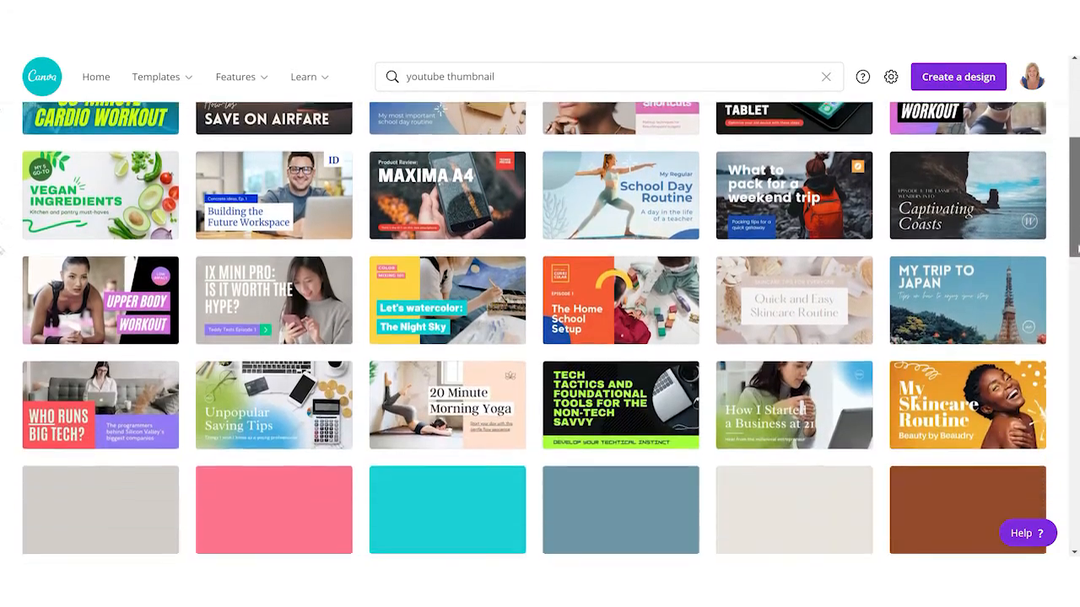
pyautogui.moveTo(1077, 248); pyautogui.dragTo(1077, 253)
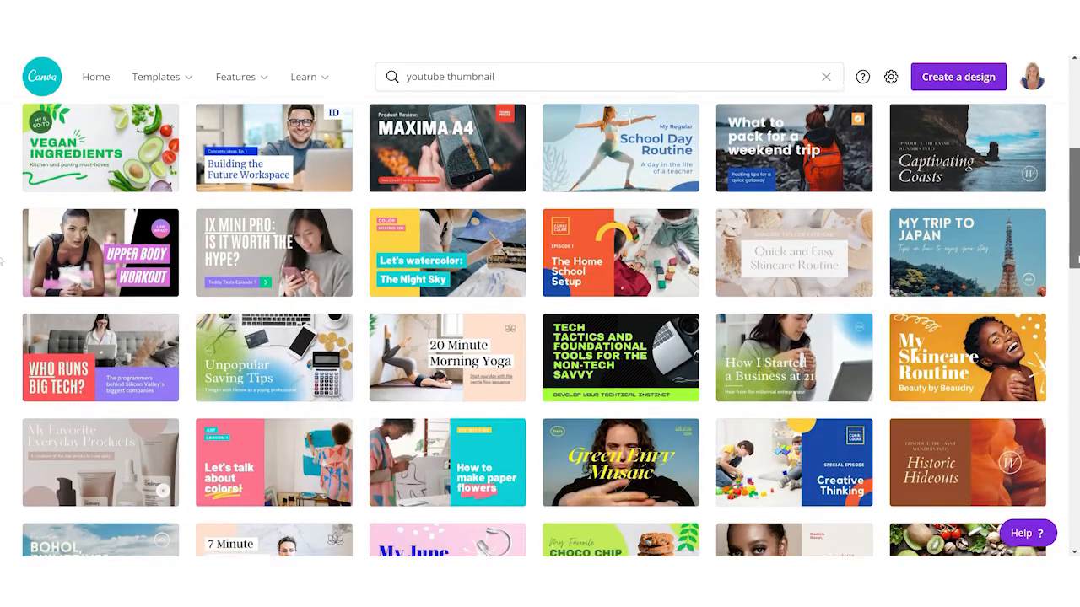
pyautogui.scroll(-2, 2, 253)
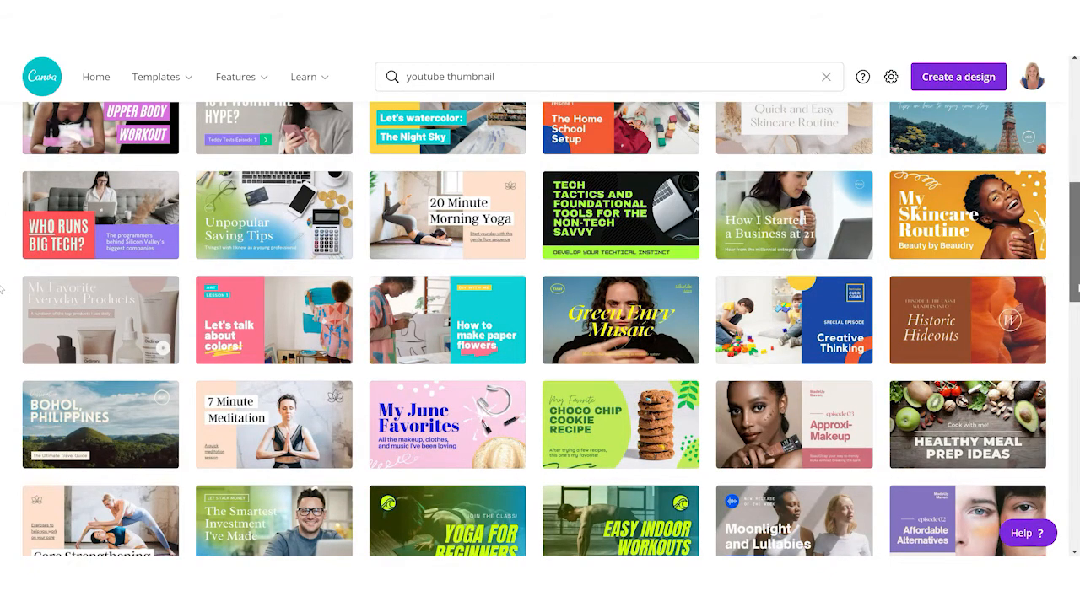
pyautogui.scroll(-2, 1, 289)
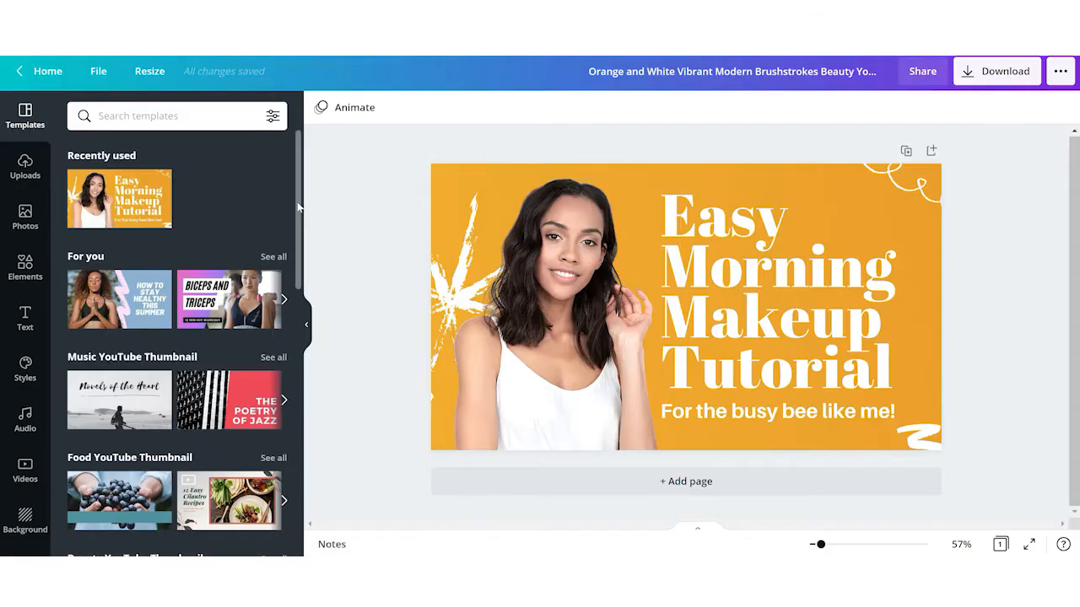
# Delete the woman's photo from the makeup tutorial template.
pyautogui.moveTo(298, 205); pyautogui.dragTo(300, 287)
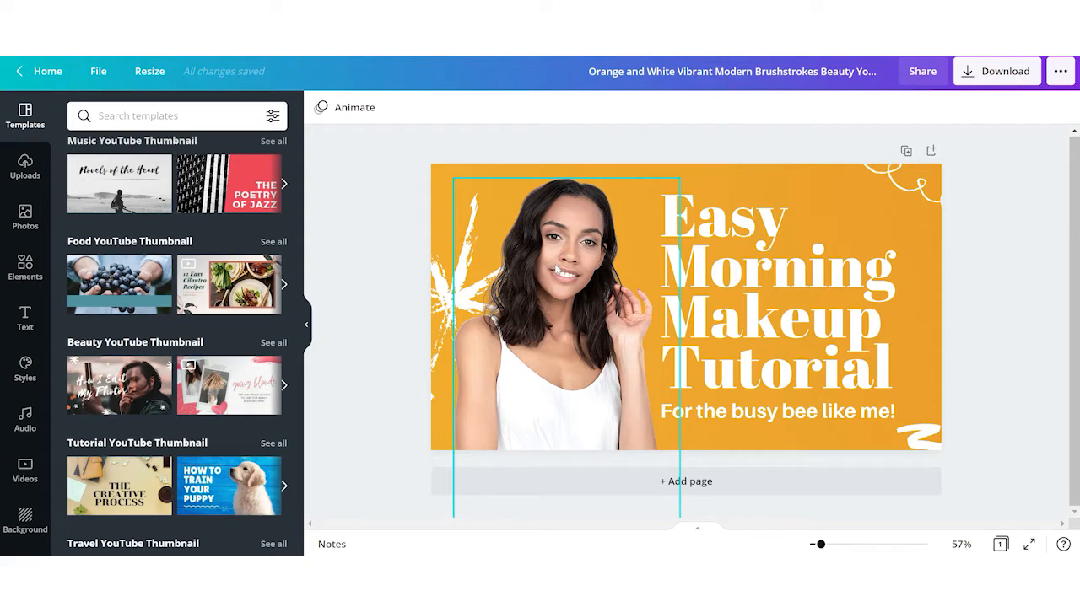
pyautogui.click(556, 270)
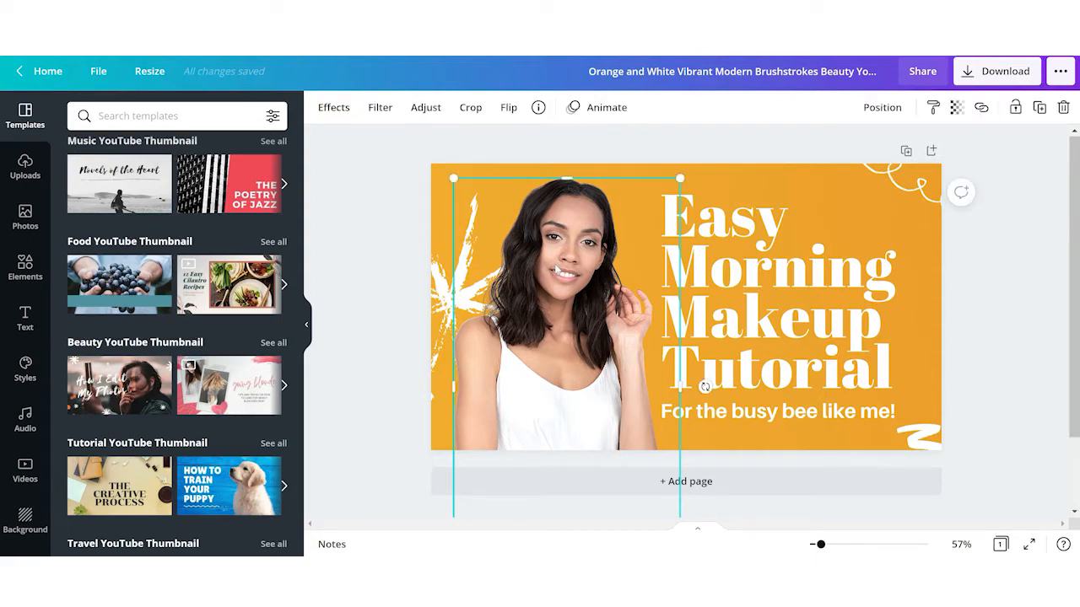
pyautogui.press('Delete')
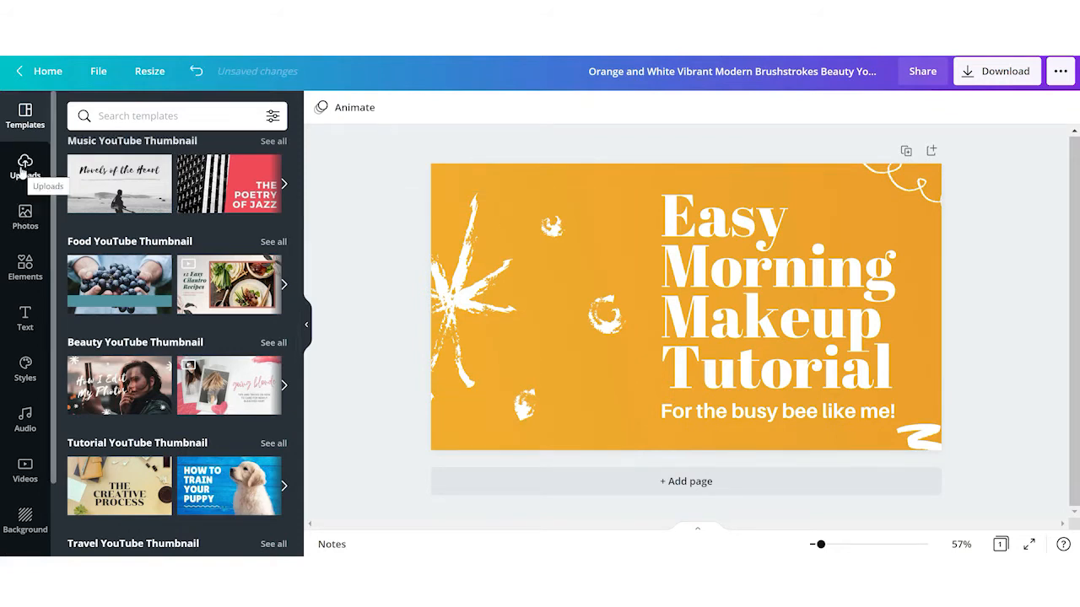
# Place the uploaded portrait photo on the thumbnail beside the headline, crop it to fit, and remove its background.
pyautogui.click(23, 169)
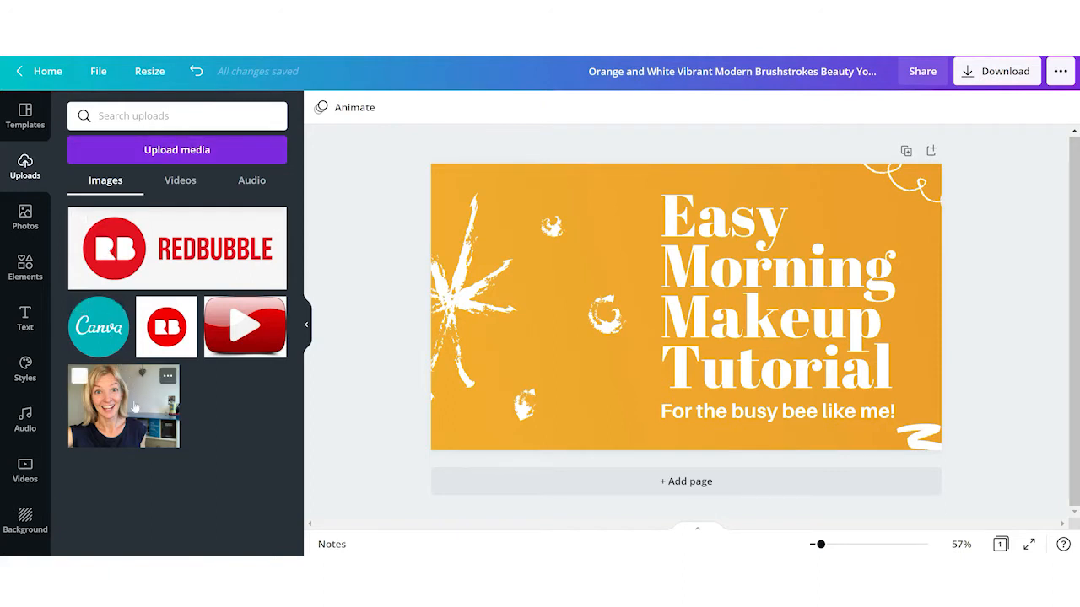
pyautogui.click(133, 407)
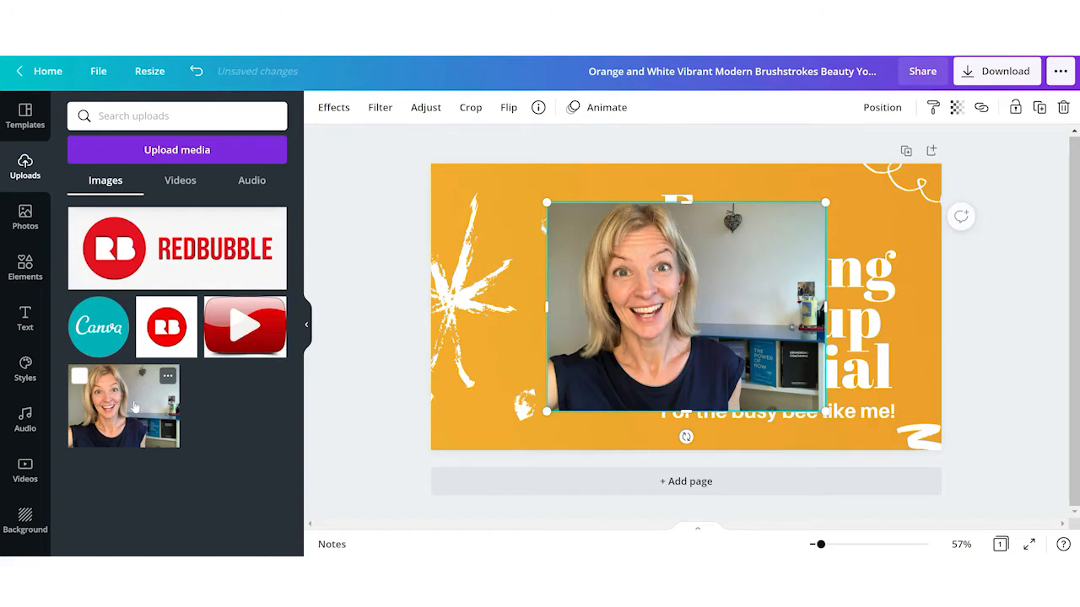
pyautogui.moveTo(669, 296); pyautogui.dragTo(625, 244)
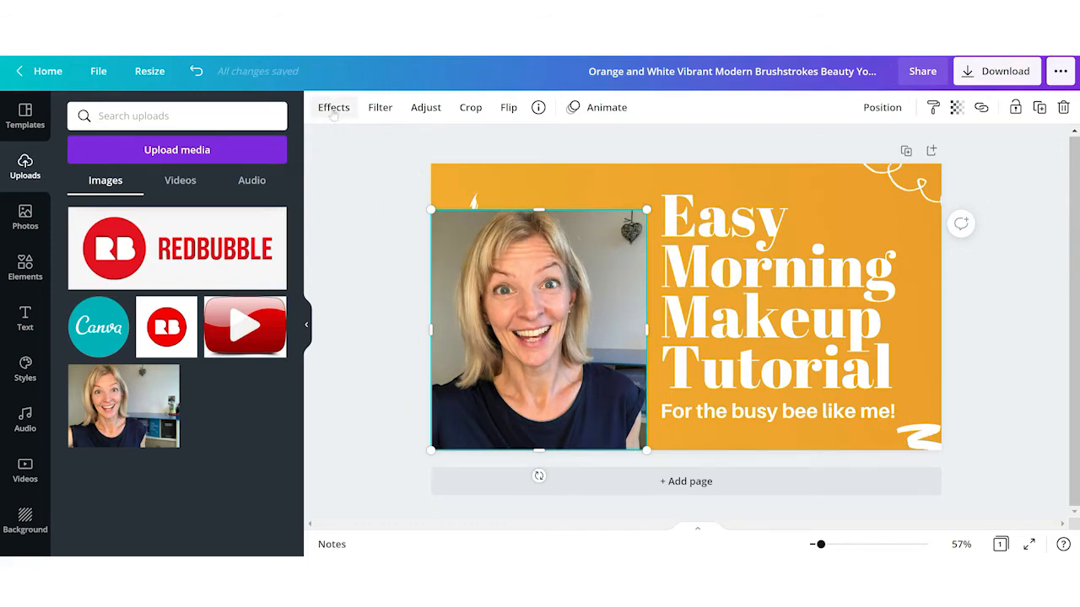
pyautogui.click(333, 107)
pyautogui.click(177, 162)
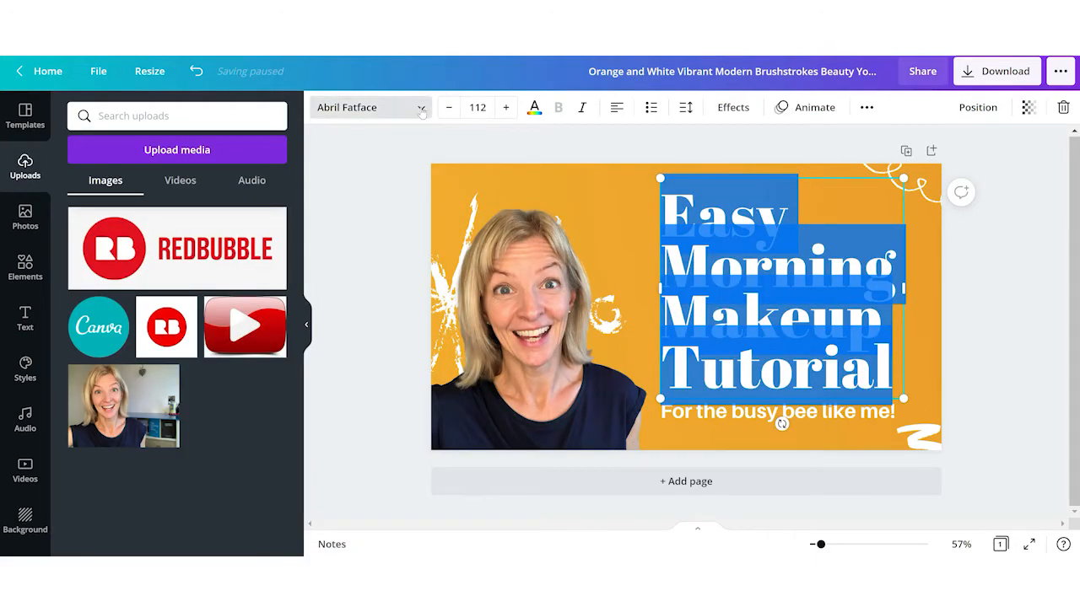
# Set the headline font to Aileron Regular and replace its text with "WAKE UP TP $$$".
pyautogui.click(421, 108)
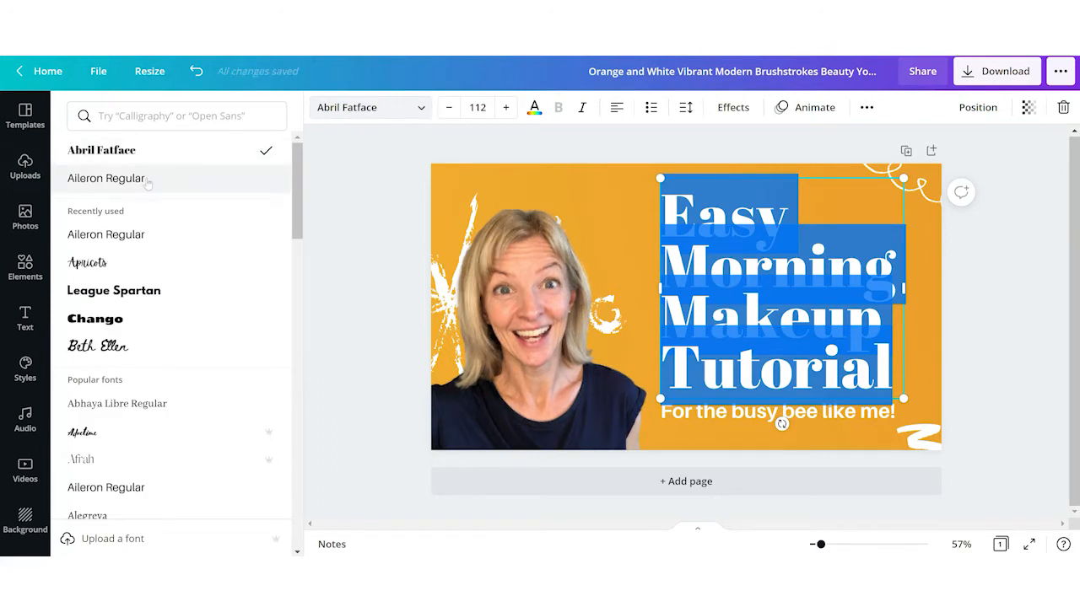
pyautogui.click(106, 178)
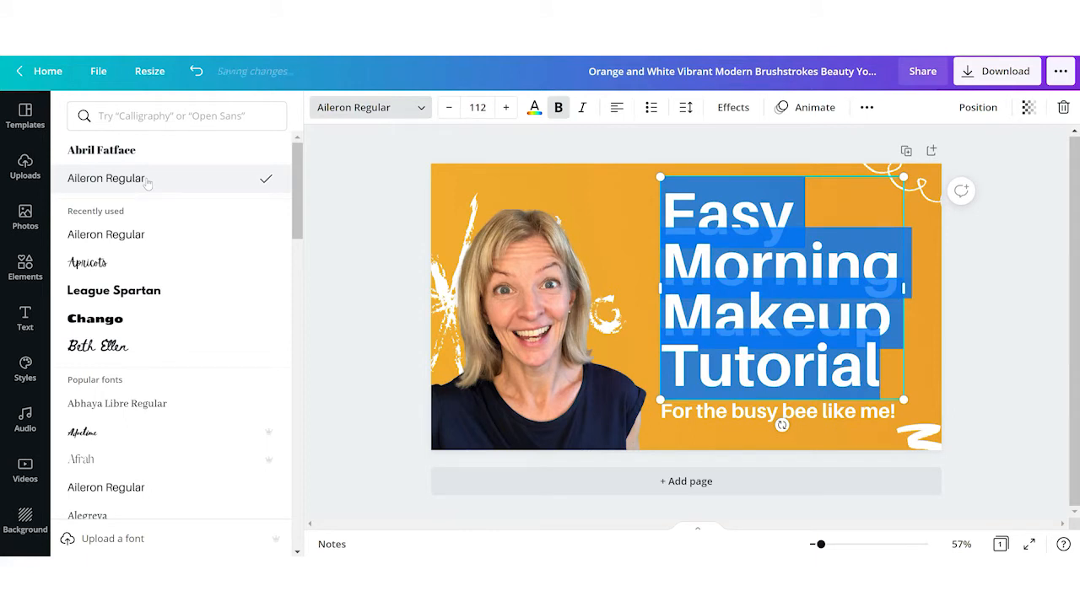
pyautogui.write('WAKE UP TP')
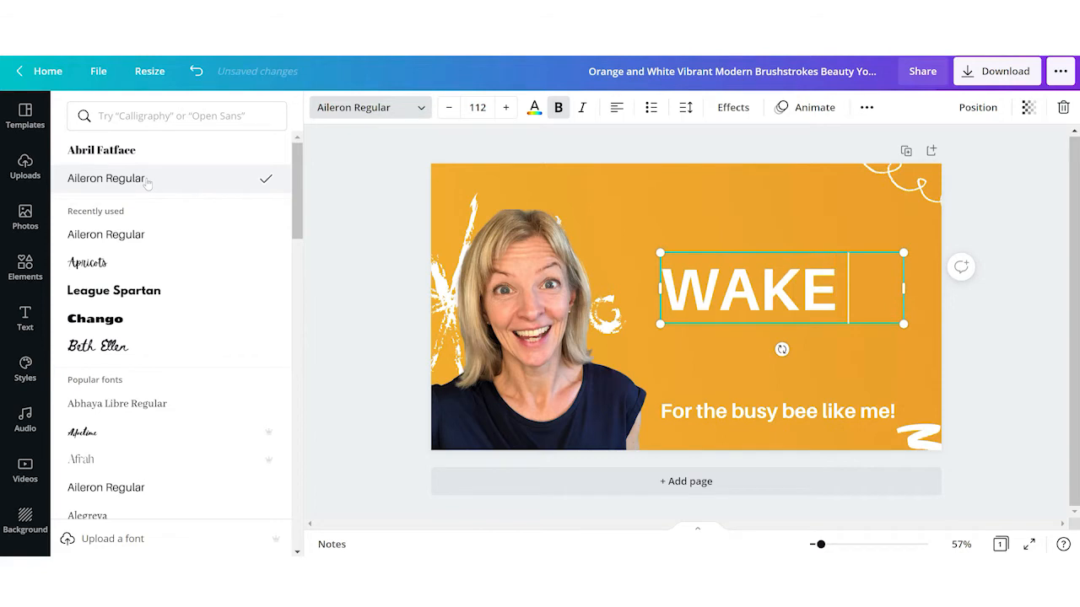
pyautogui.write(' $$$')
# Replace the tagline beneath the headline with "Passive income online!".
pyautogui.moveTo(662, 411); pyautogui.dragTo(897, 415)
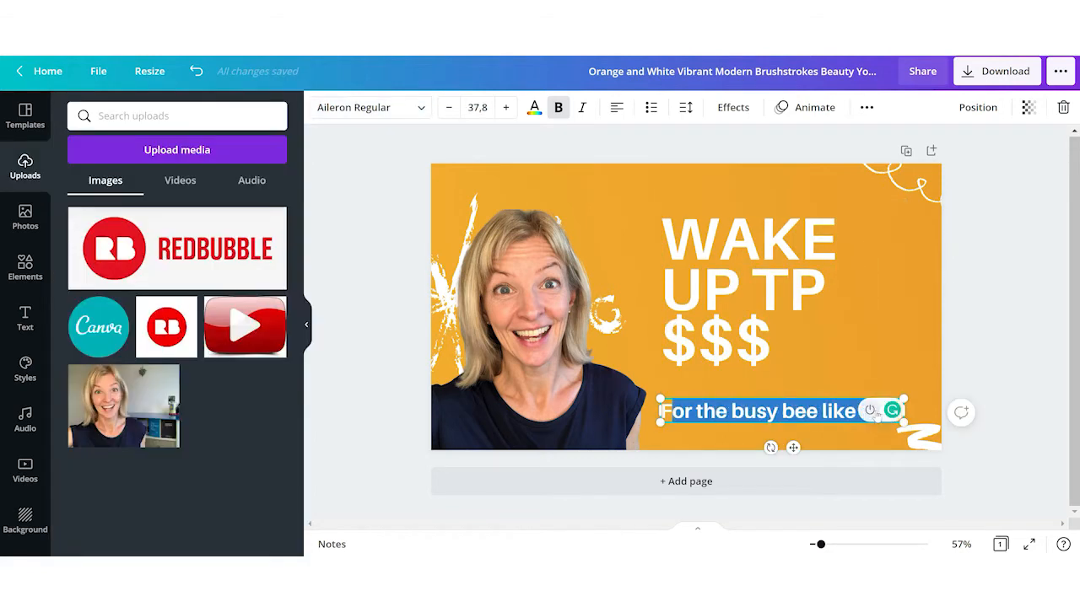
pyautogui.press('BackSpace')
pyautogui.write('Passive ')
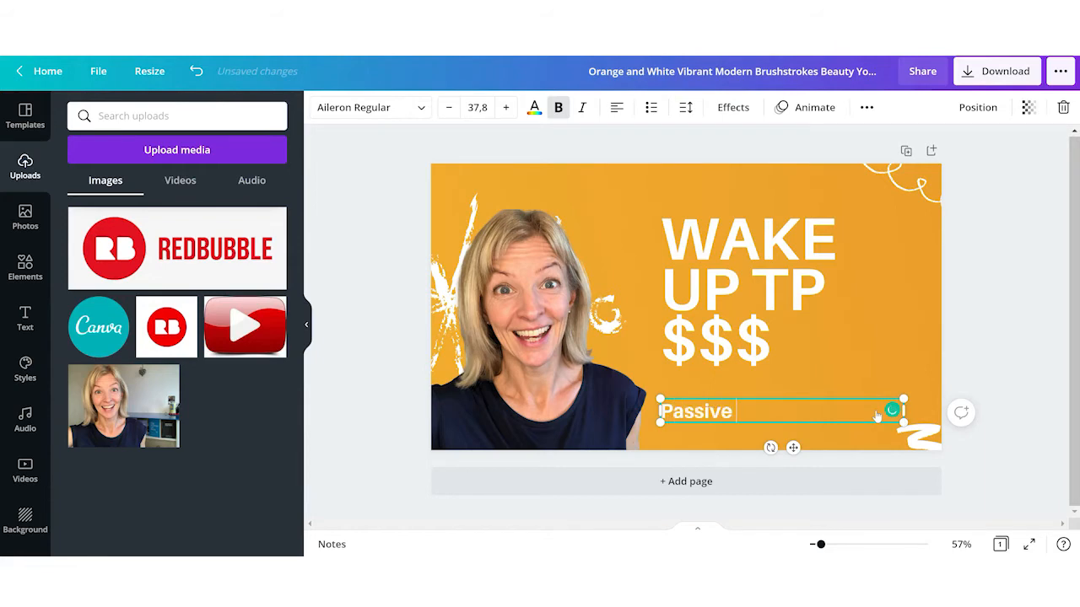
pyautogui.write('income online!')
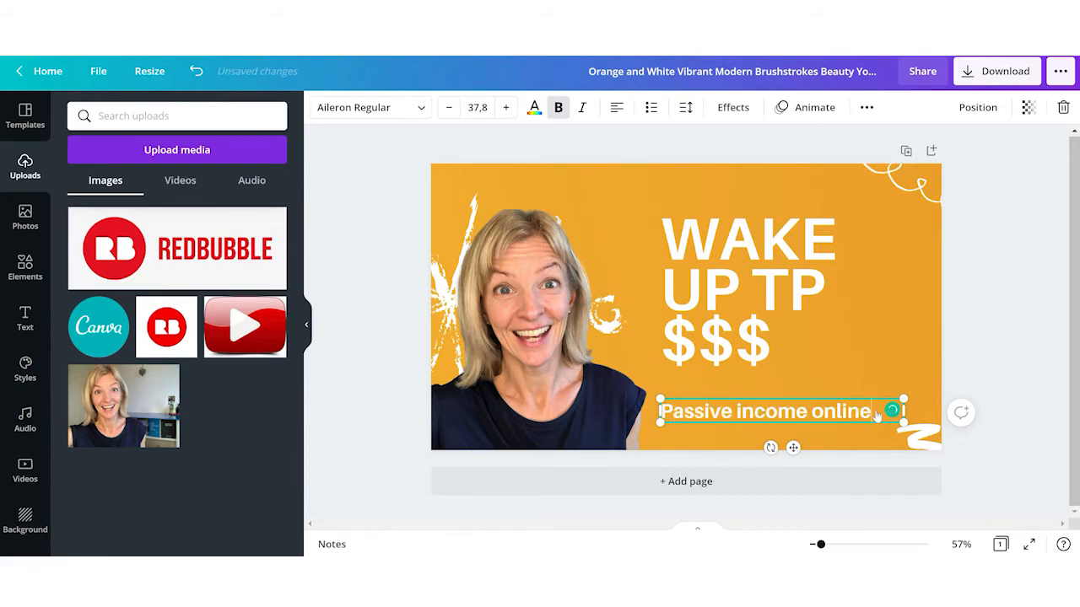
# Apply the Lift text effect to both the headline and the tagline.
pyautogui.click(807, 289)
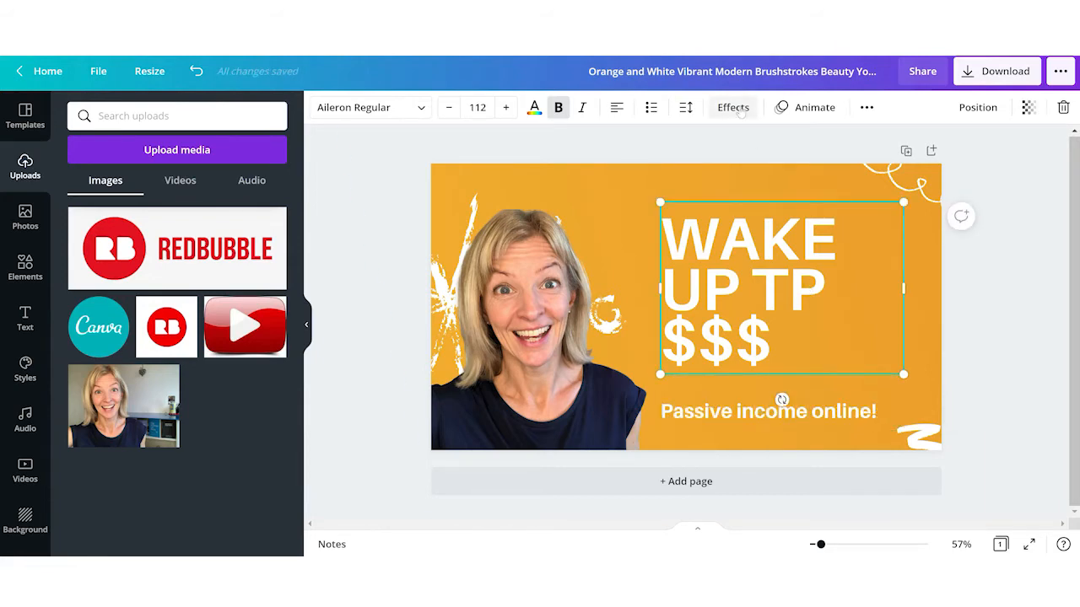
pyautogui.click(739, 111)
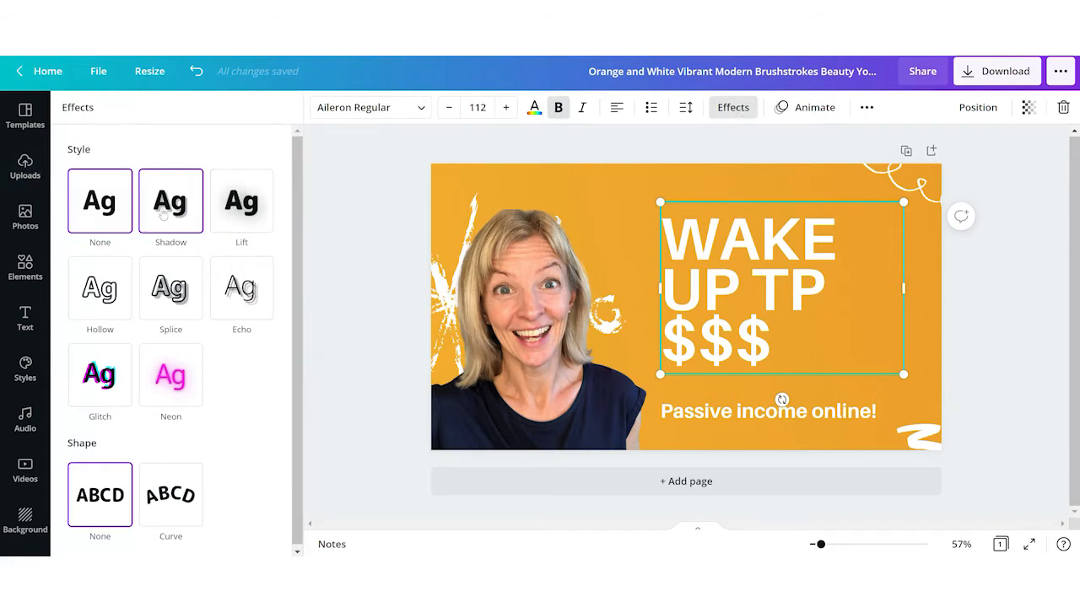
pyautogui.click(164, 212)
pyautogui.click(239, 224)
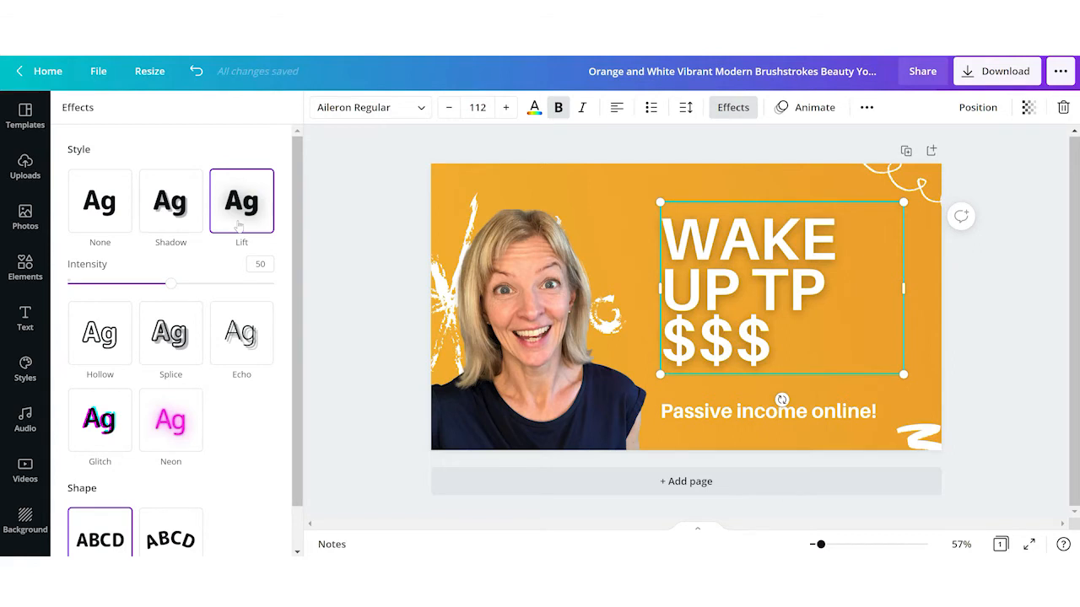
pyautogui.click(729, 420)
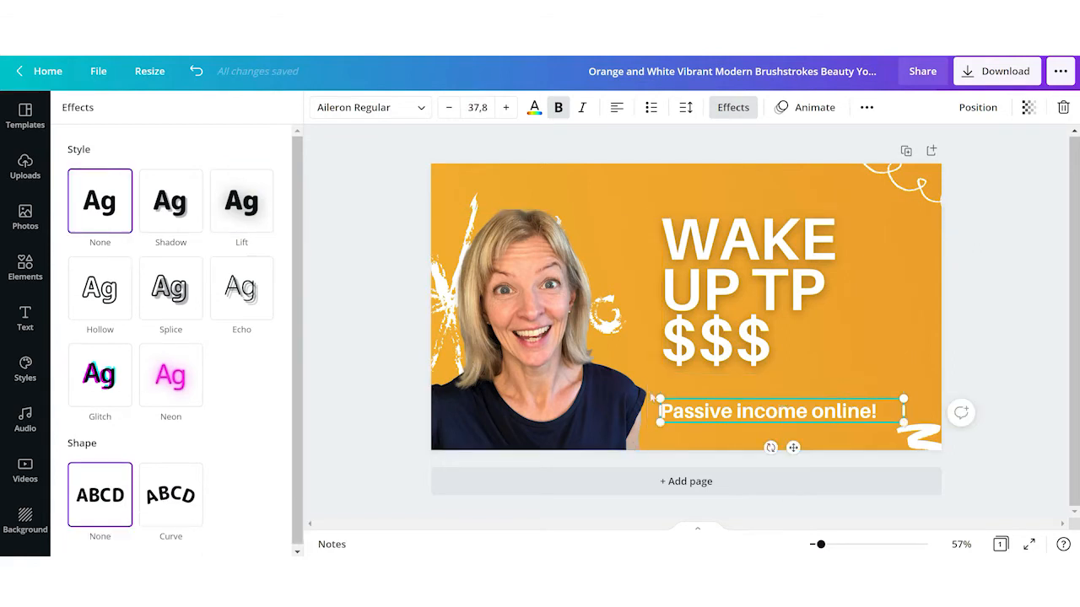
pyautogui.click(268, 222)
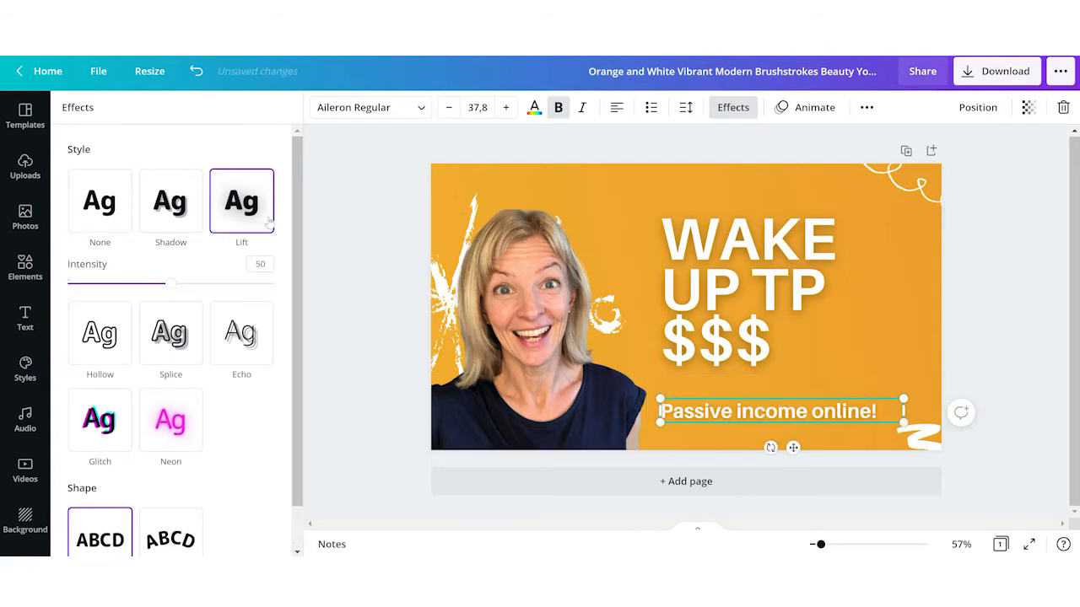
# Try yellow, light blue, pink and red for the background gradient's lighter orange, settling on Grass green #7ed957.
pyautogui.click(598, 187)
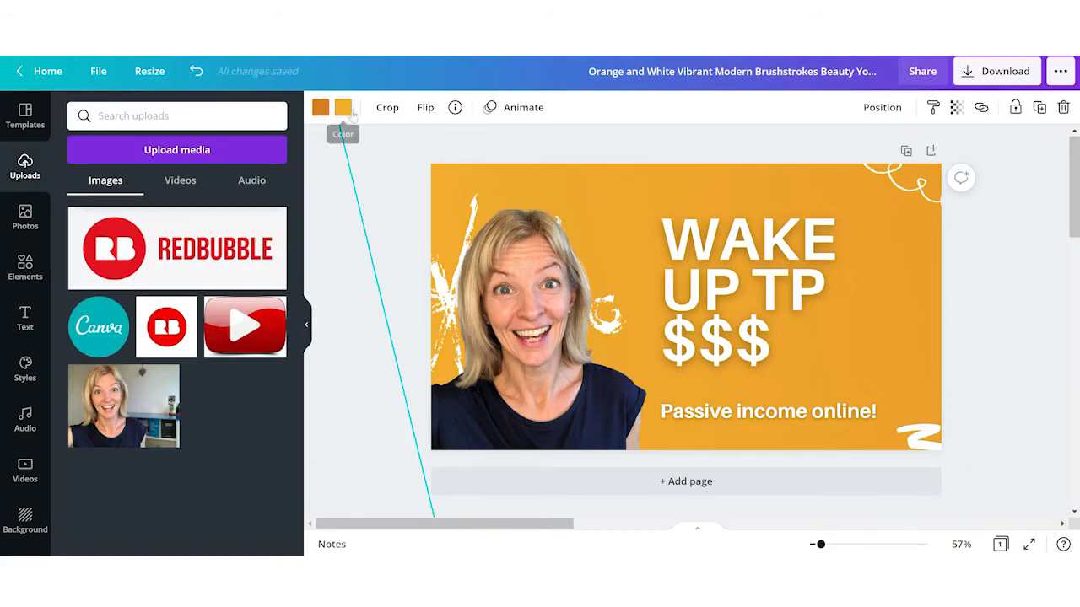
pyautogui.click(346, 110)
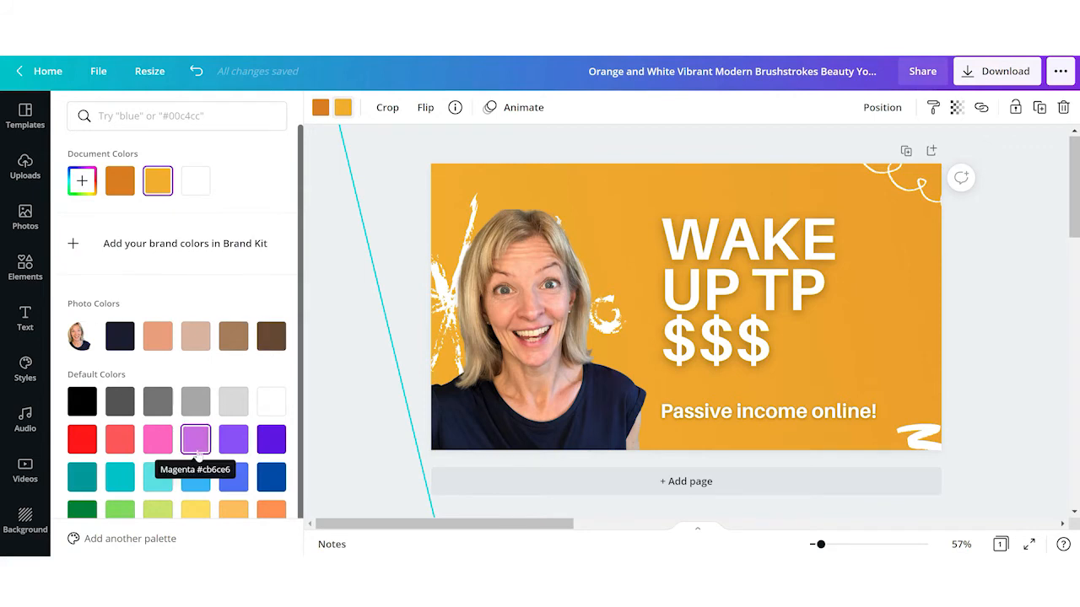
pyautogui.click(199, 515)
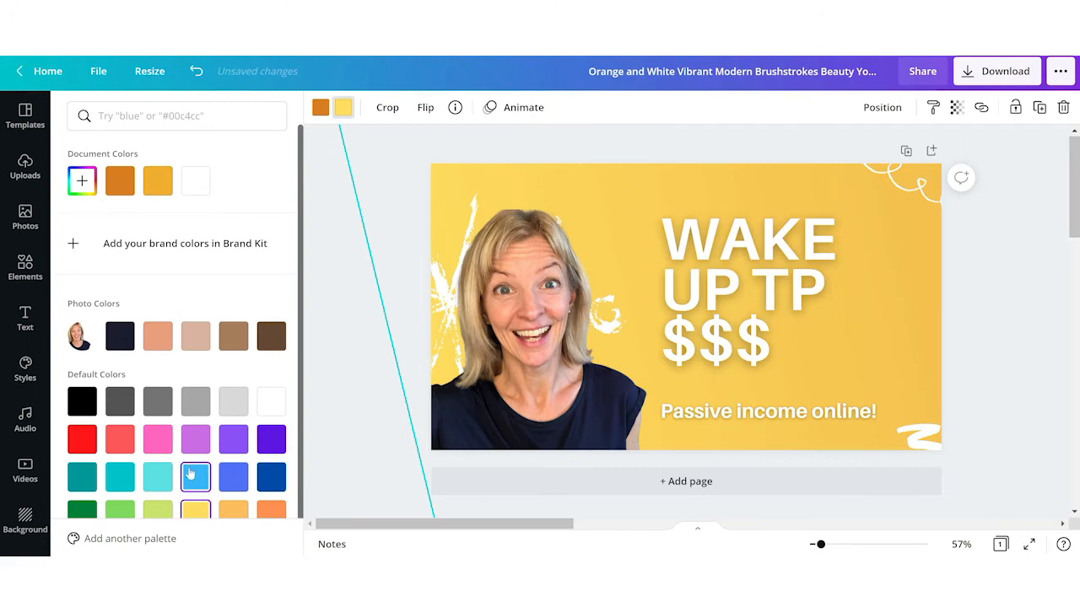
pyautogui.click(193, 476)
pyautogui.click(156, 437)
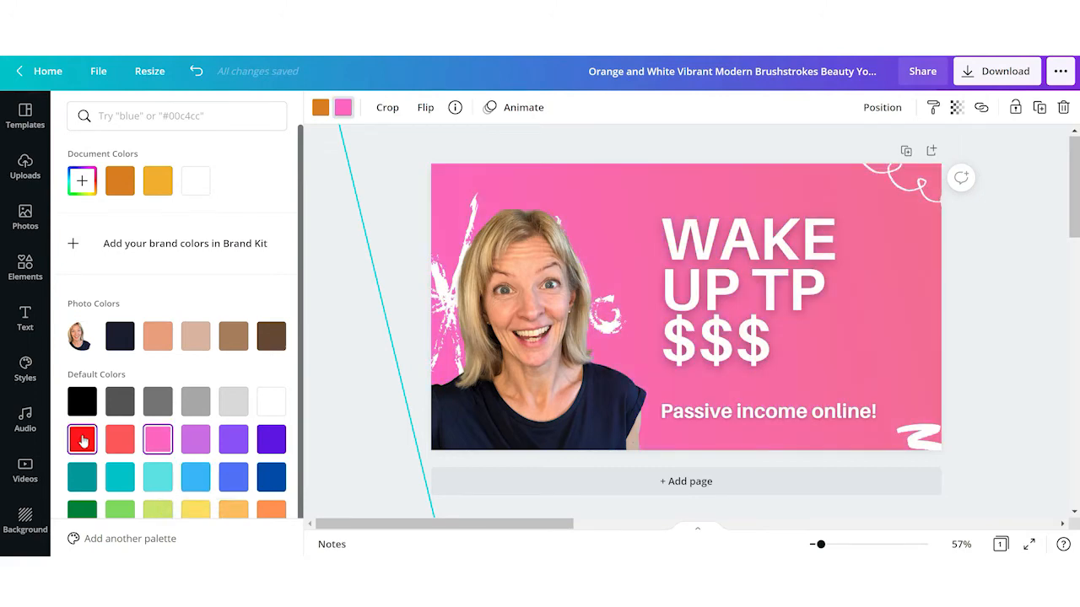
pyautogui.click(82, 439)
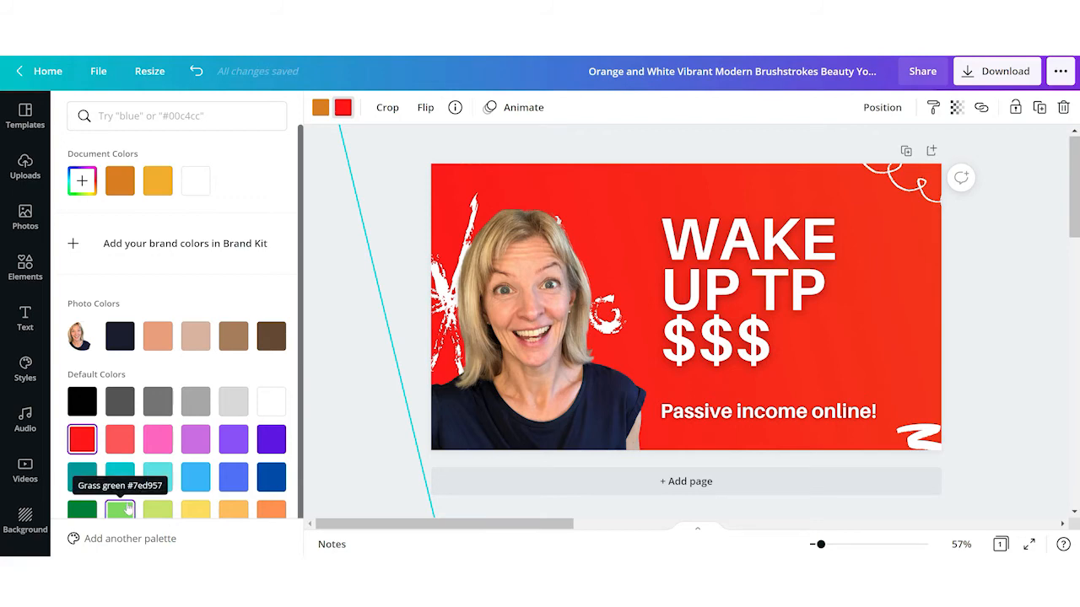
pyautogui.click(128, 508)
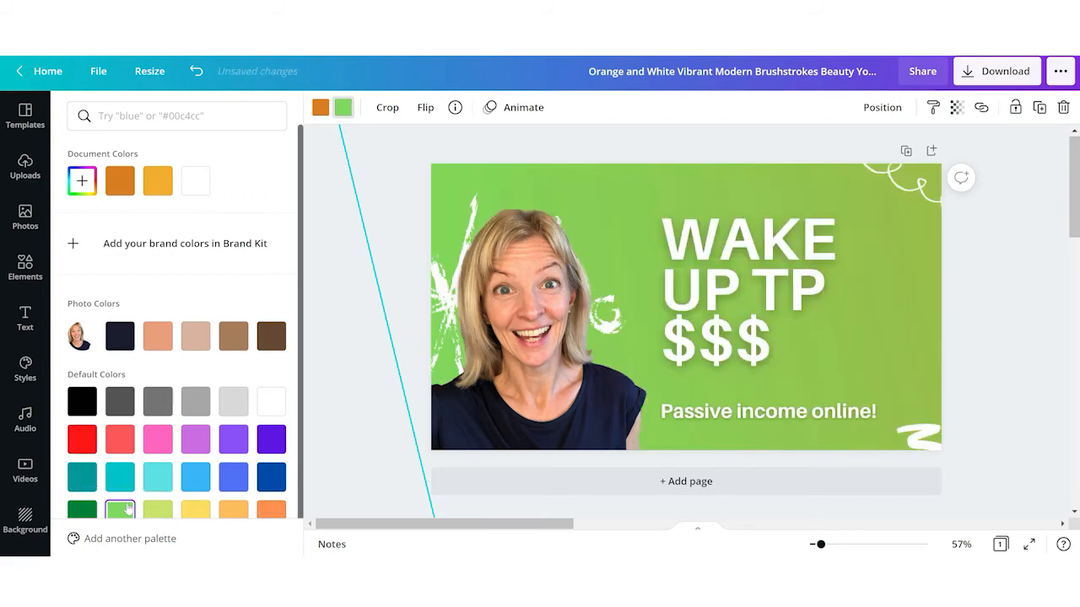
# Correct the headline's misspelled "TP" so it reads "WAKE UP TO $$$".
pyautogui.doubleClick(787, 291)
pyautogui.press('BackSpace')
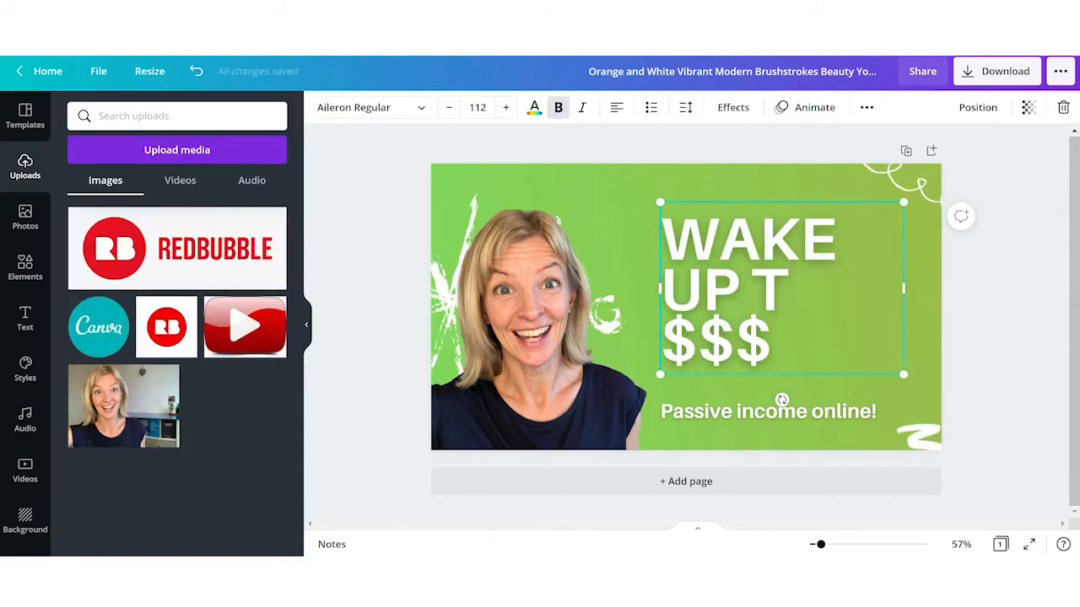
pyautogui.write('O')
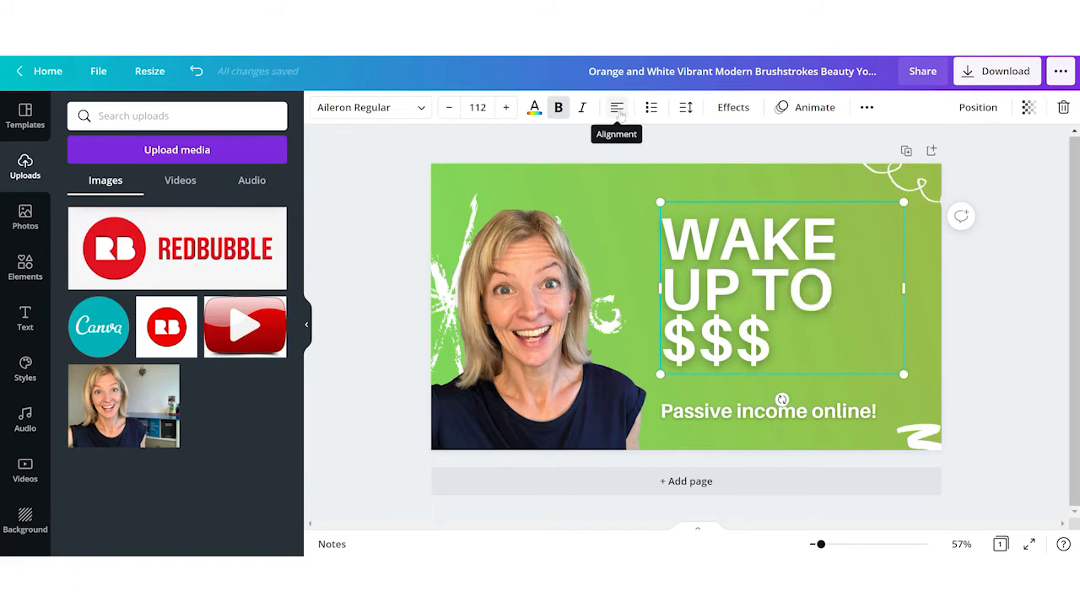
# Centre-align the headline text and move the tagline so it sits centred beneath it.
pyautogui.click(617, 108)
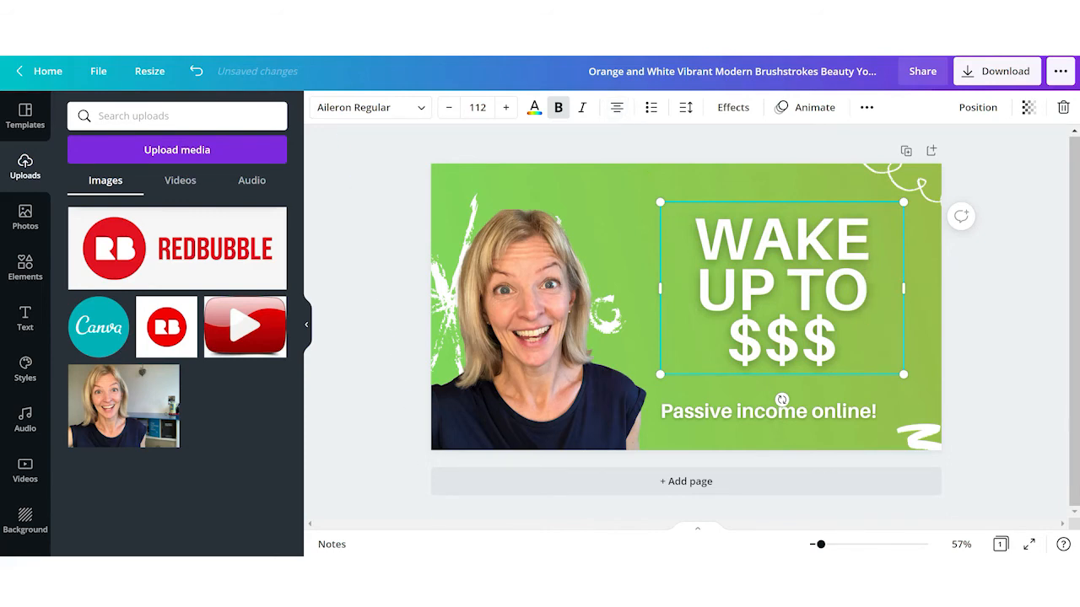
pyautogui.click(809, 412)
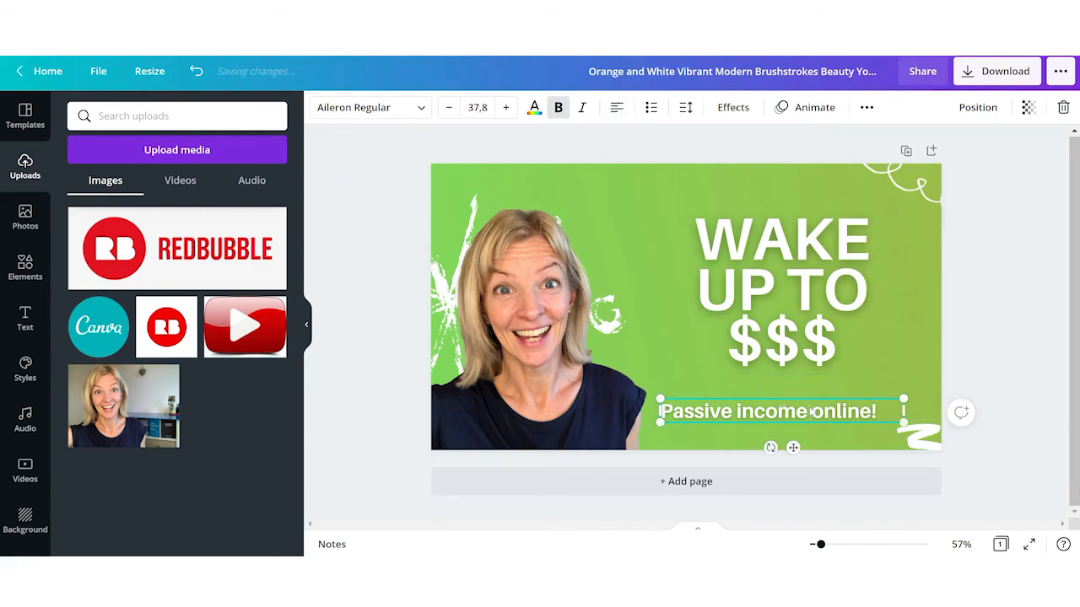
pyautogui.moveTo(809, 411); pyautogui.dragTo(818, 412)
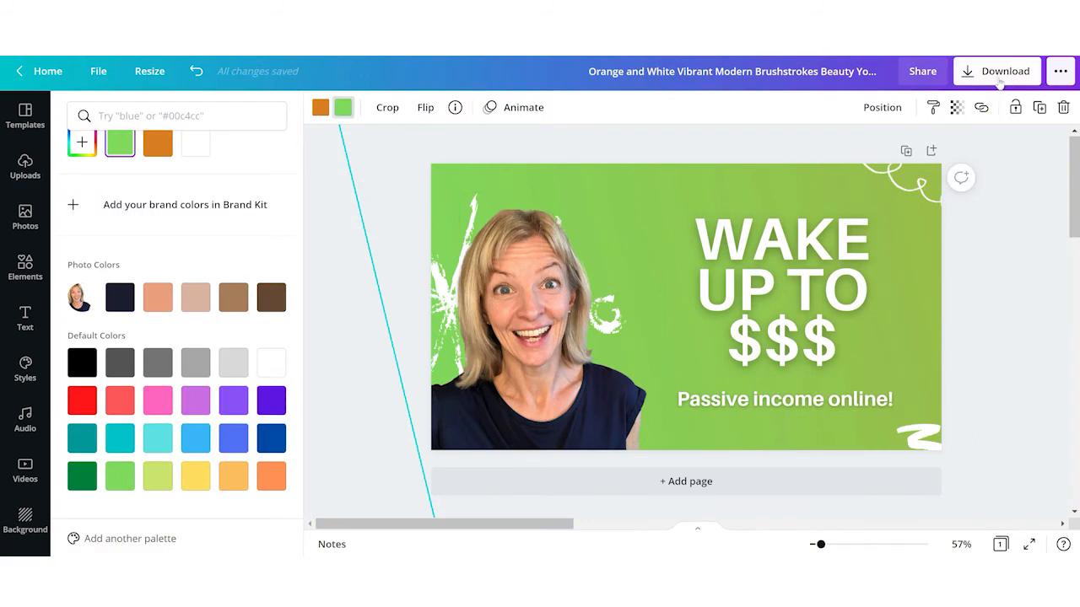
# Start downloading the finished thumbnail with PNG as the file type.
pyautogui.click(1000, 73)
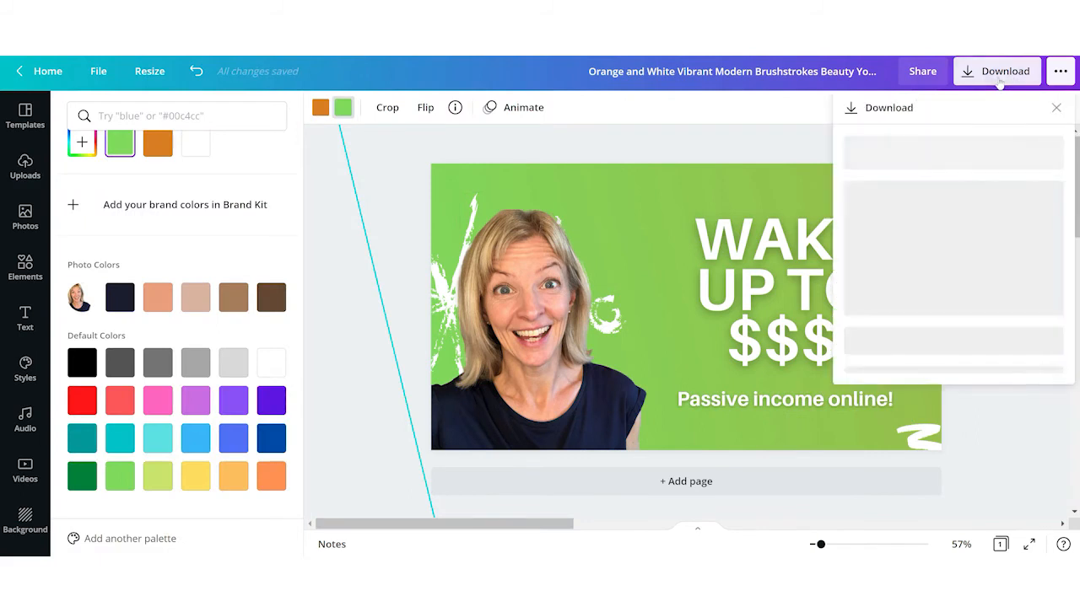
pyautogui.click(1047, 170)
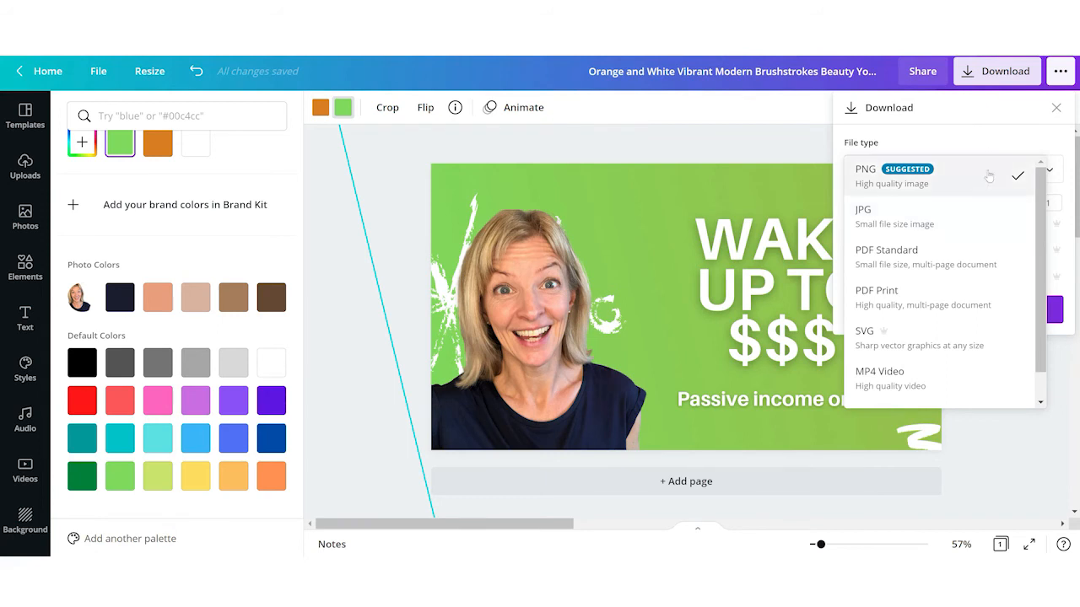
pyautogui.click(989, 175)
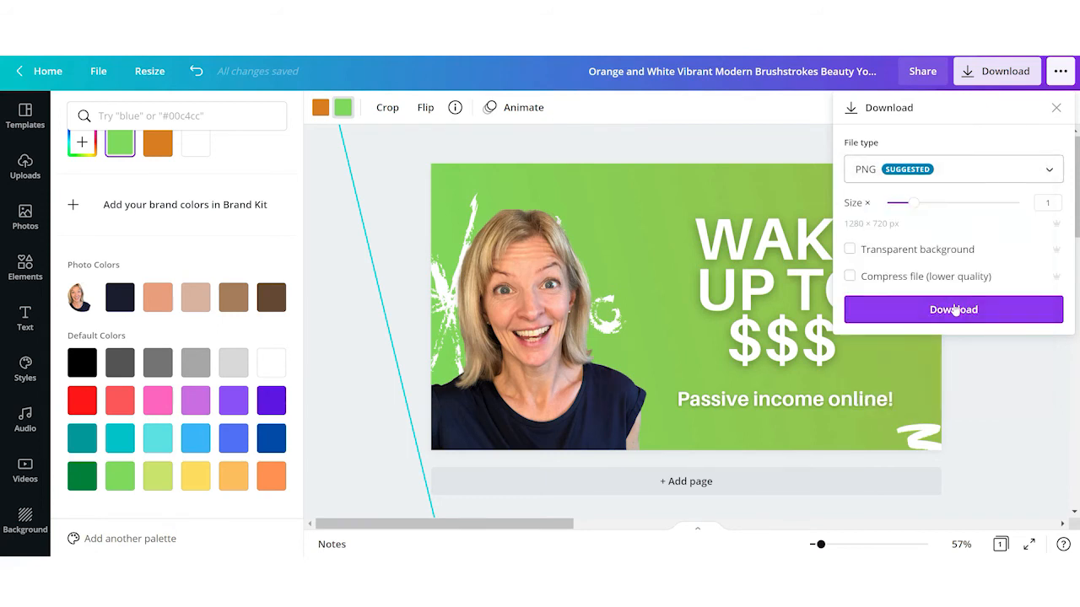